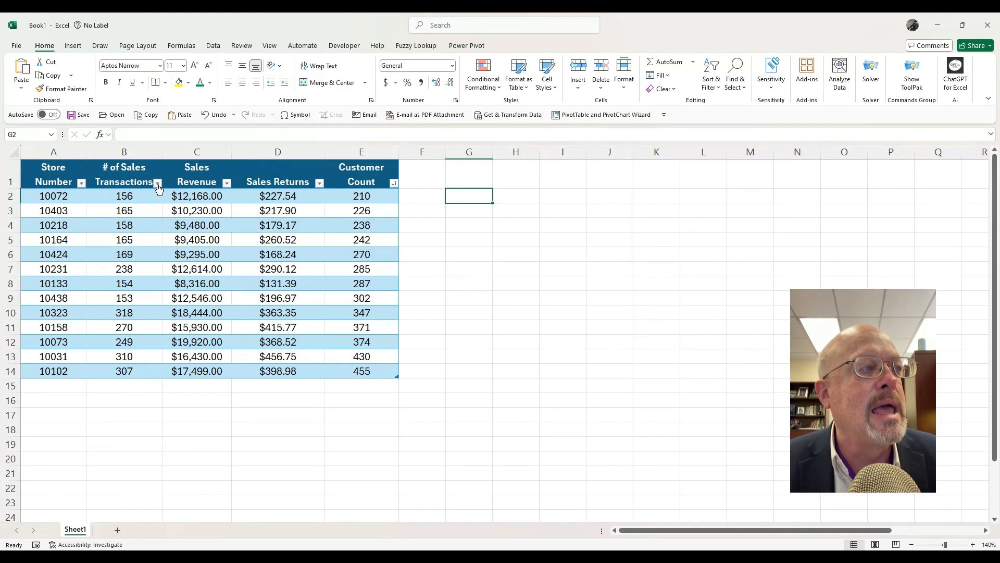
Sort the store table by Sales Revenue from largest to smallest.
click(91, 211)
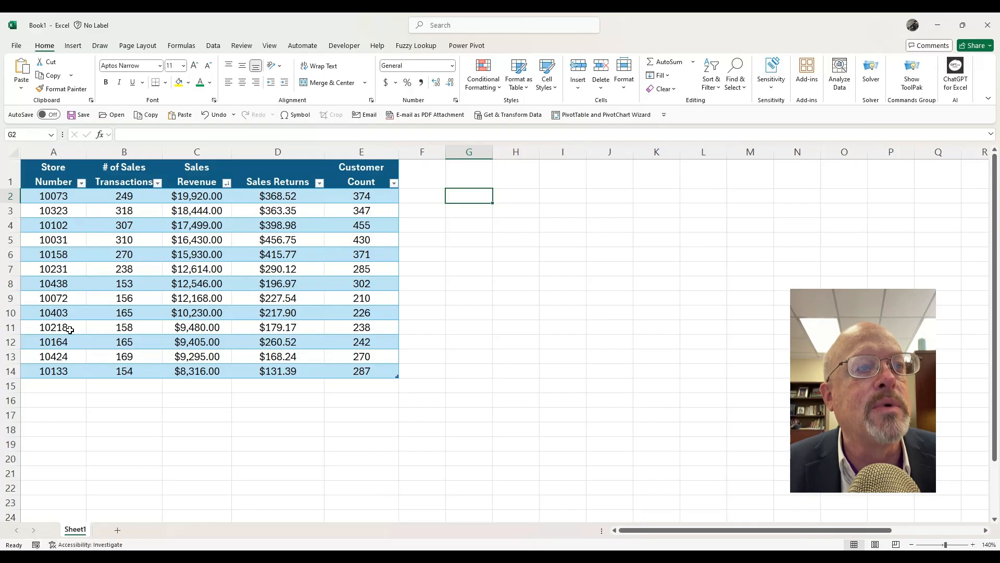
Add a "Rank of # of Sales Transactions" header in F1 beside the table and autofit column F's width.
click(415, 171)
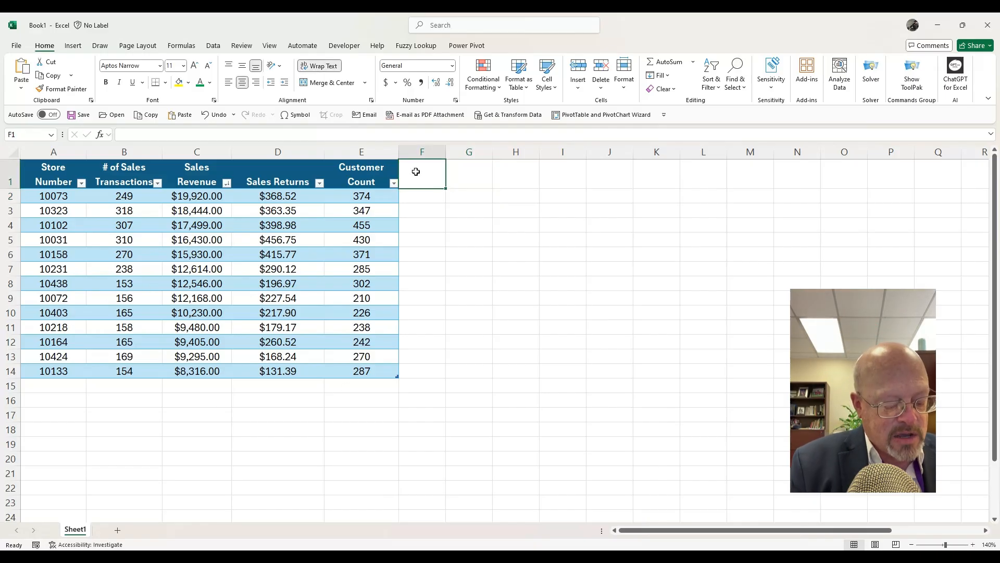
text(Rank of )
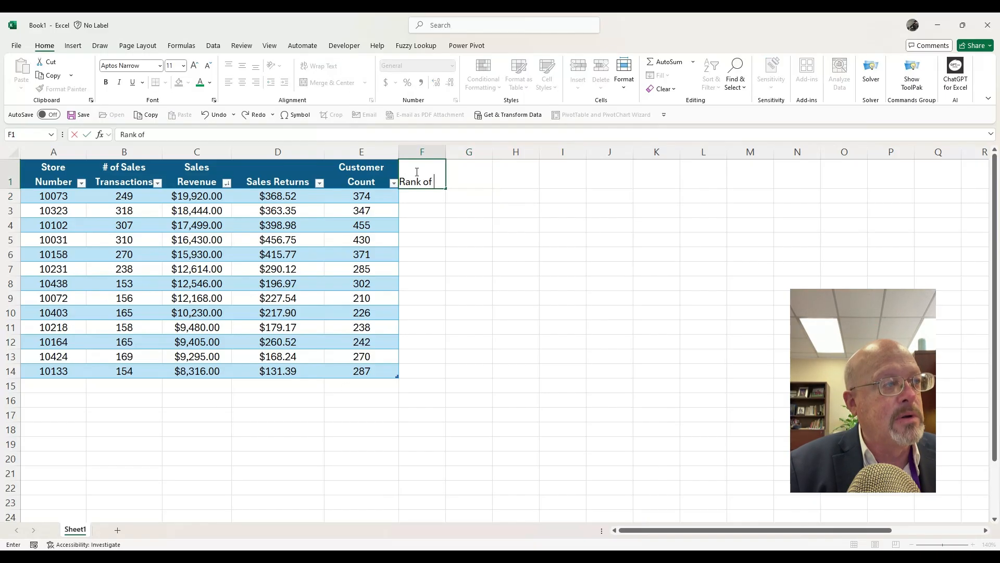
text(# of Sal)
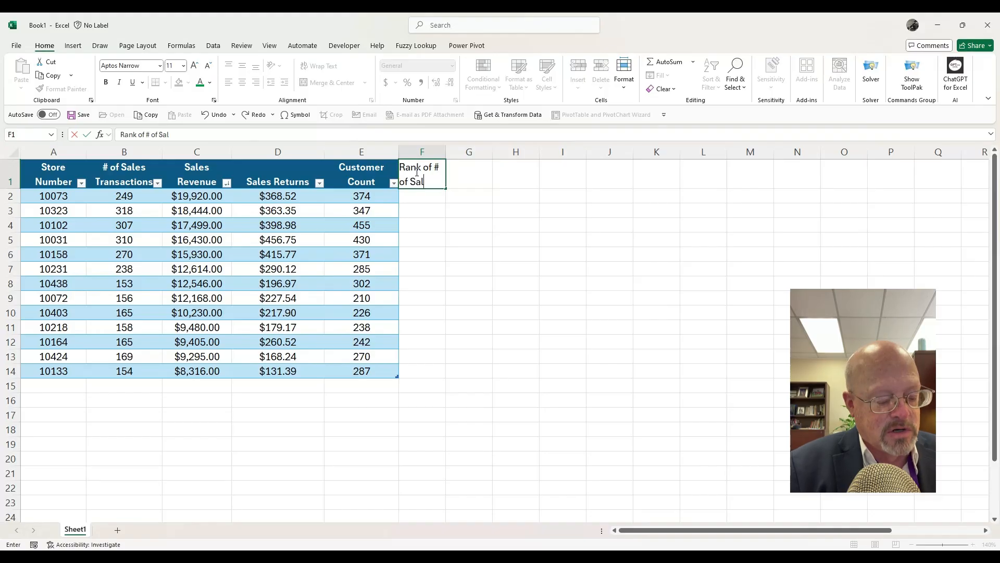
text(es Transa)
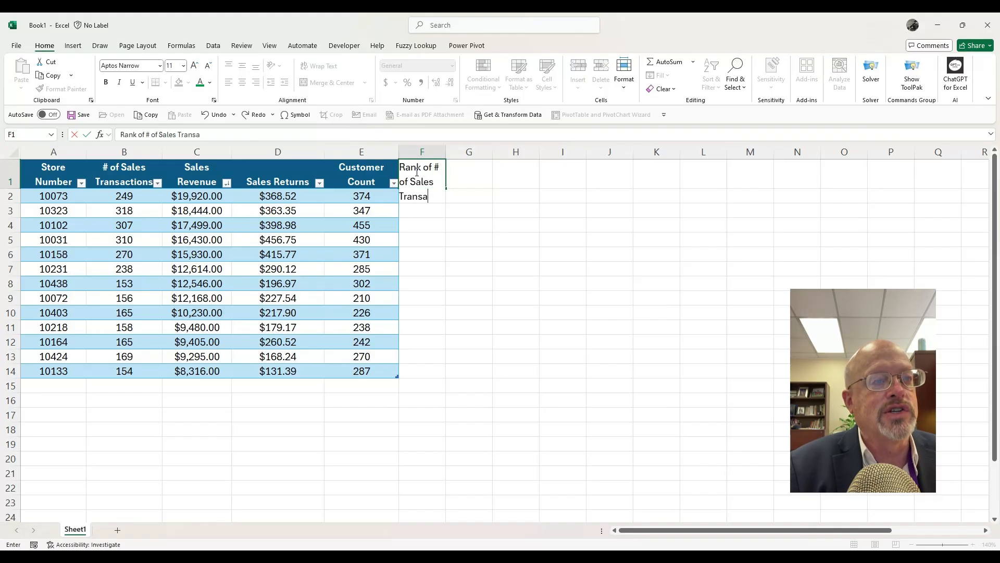
text(ctions)
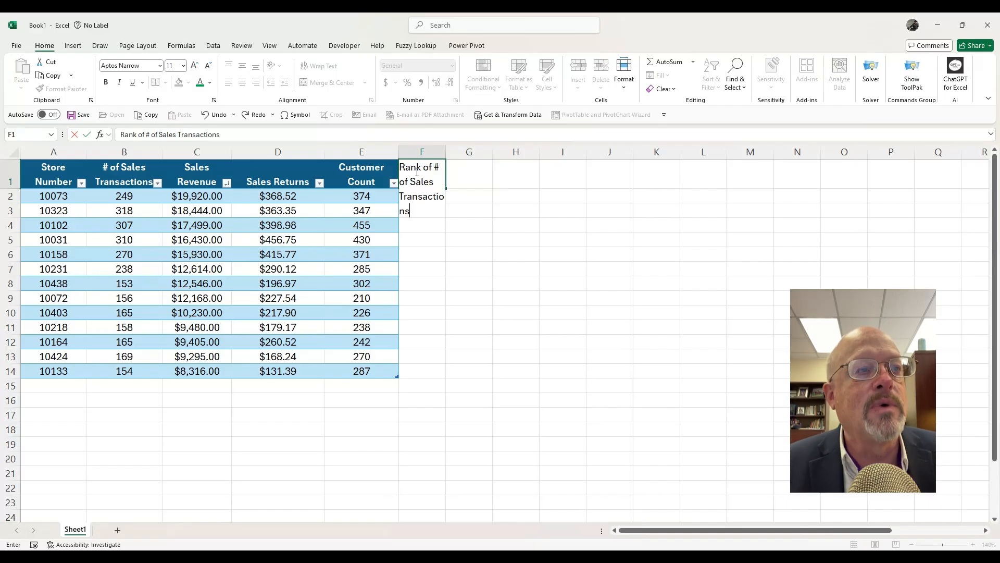
key(Return)
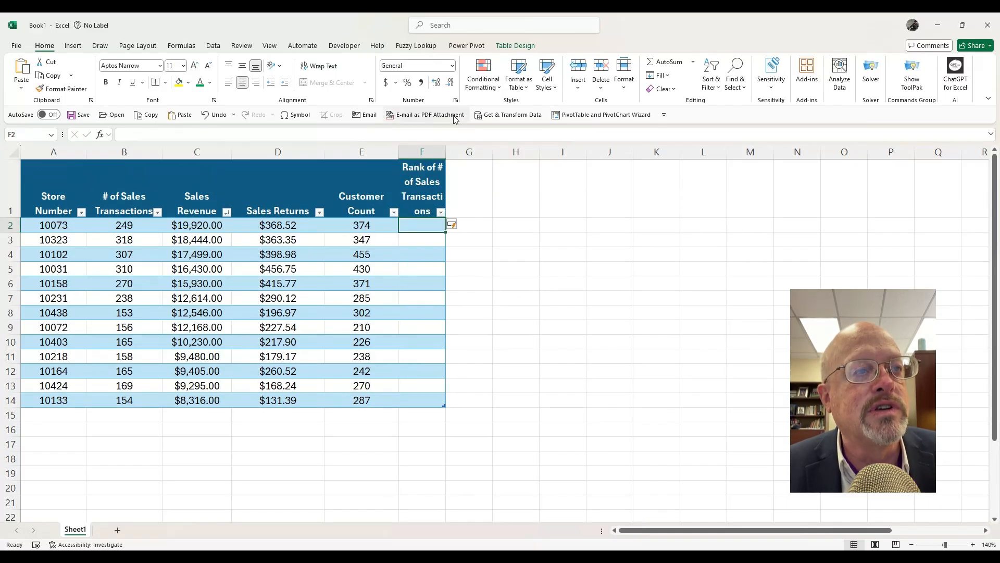
double_click(446, 150)
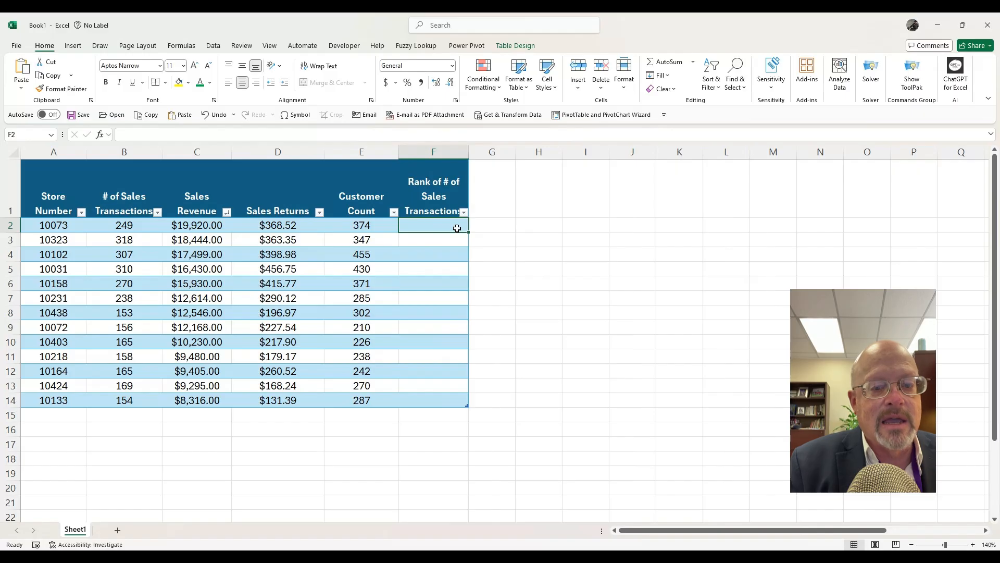
text(=rank.eq)
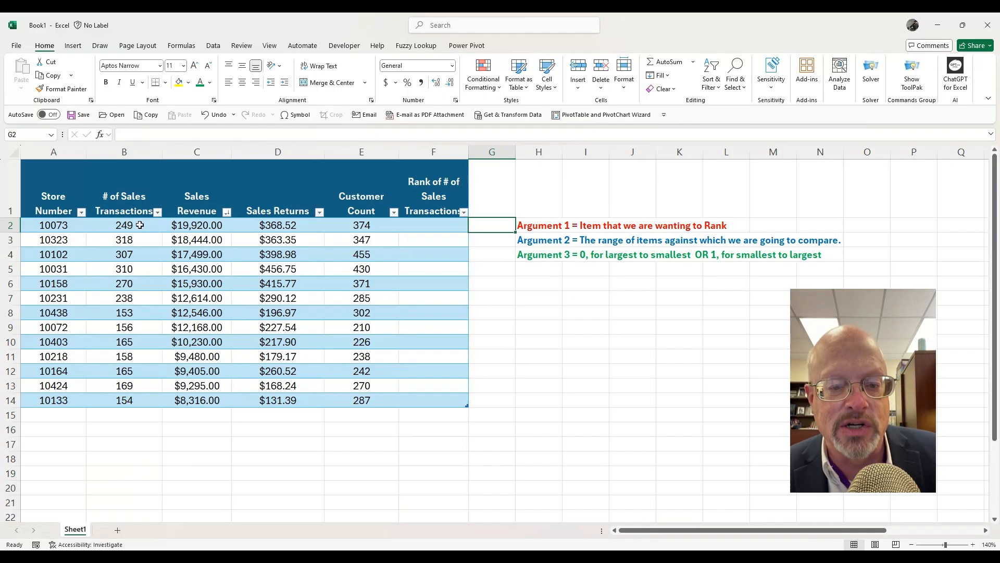
mouse_move(139, 224)
mouse_down()
mouse_move(133, 397)
mouse_move(140, 225)
mouse_up()
click(506, 255)
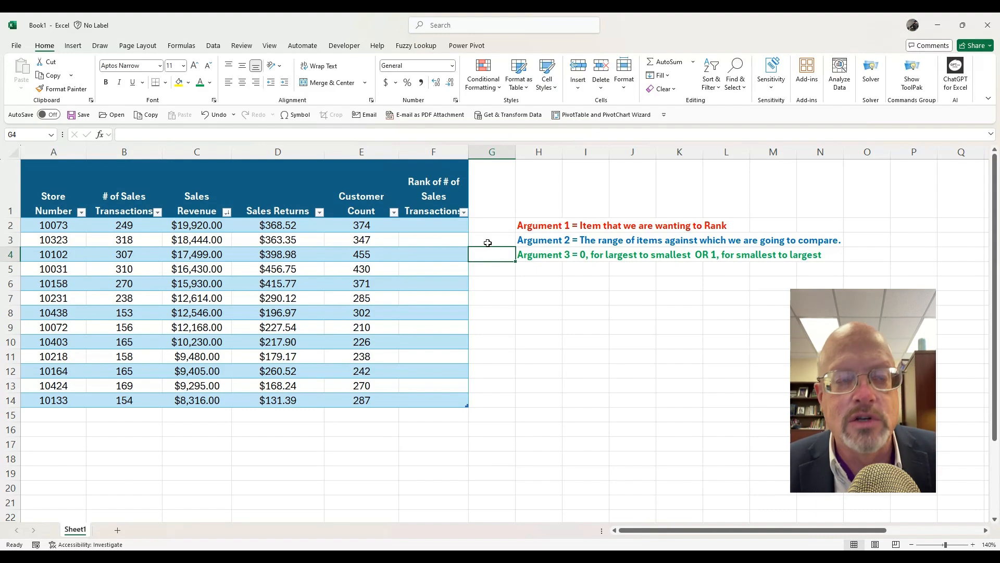
Enter =RANK.EQ([@['# of Sales Transactions]],['# of Sales Transactions],0) in F2 to rank the stores' transactions from largest to smallest.
click(442, 226)
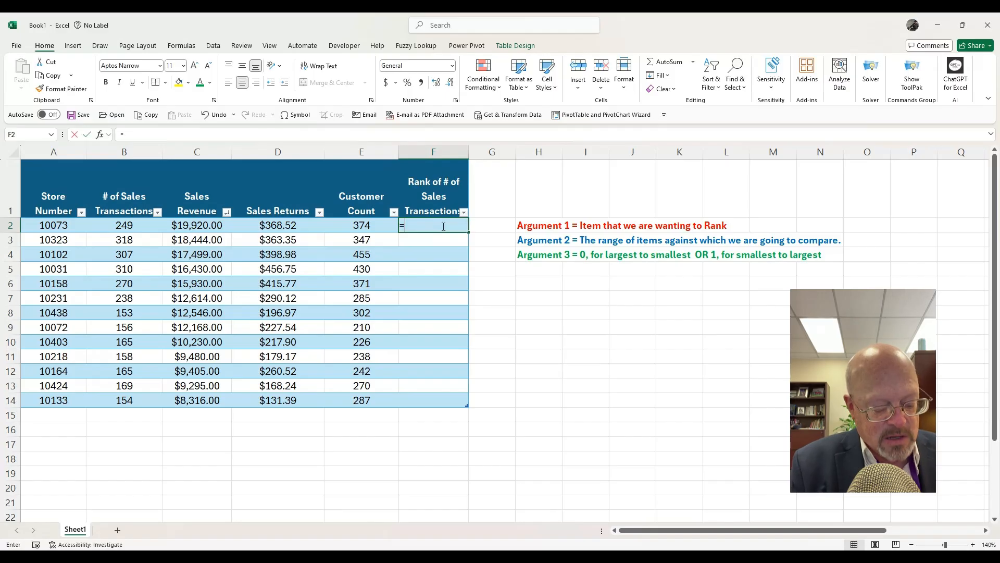
text(=rank.eq)
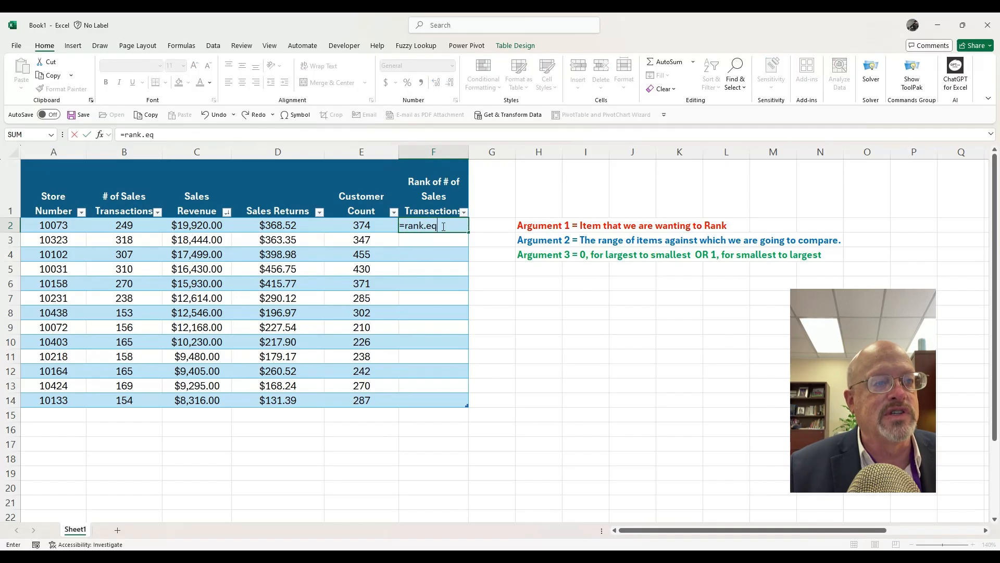
text(()
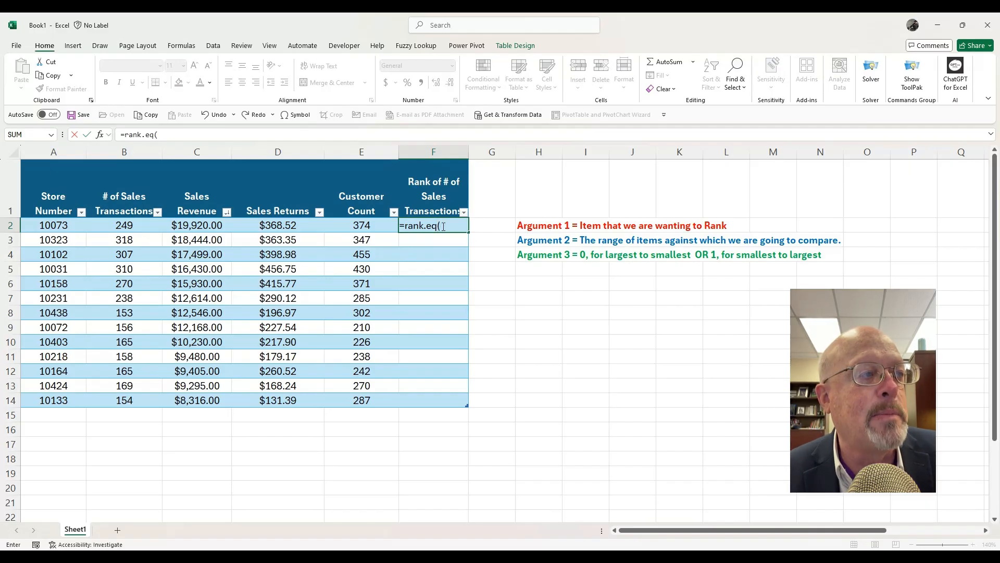
click(128, 225)
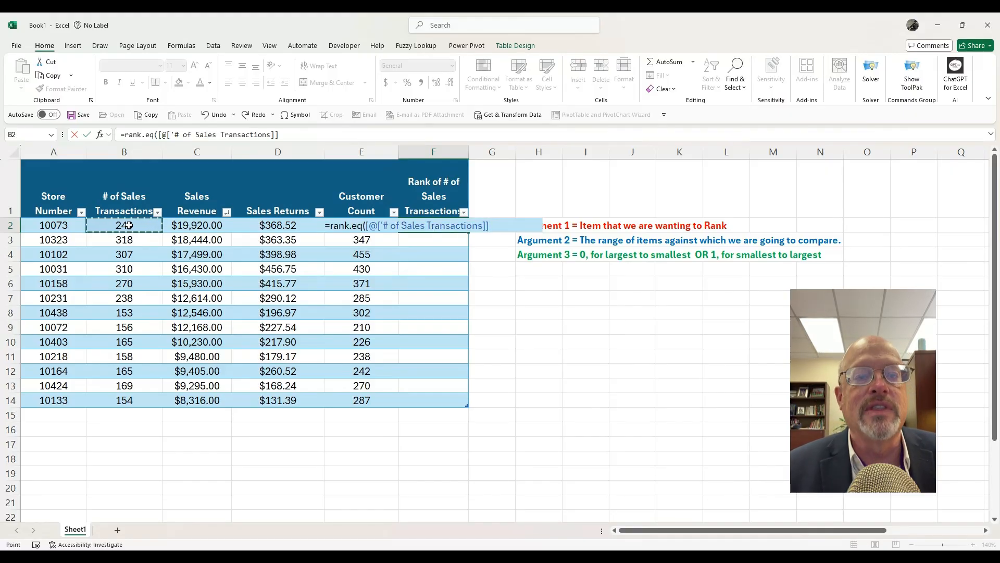
text(,)
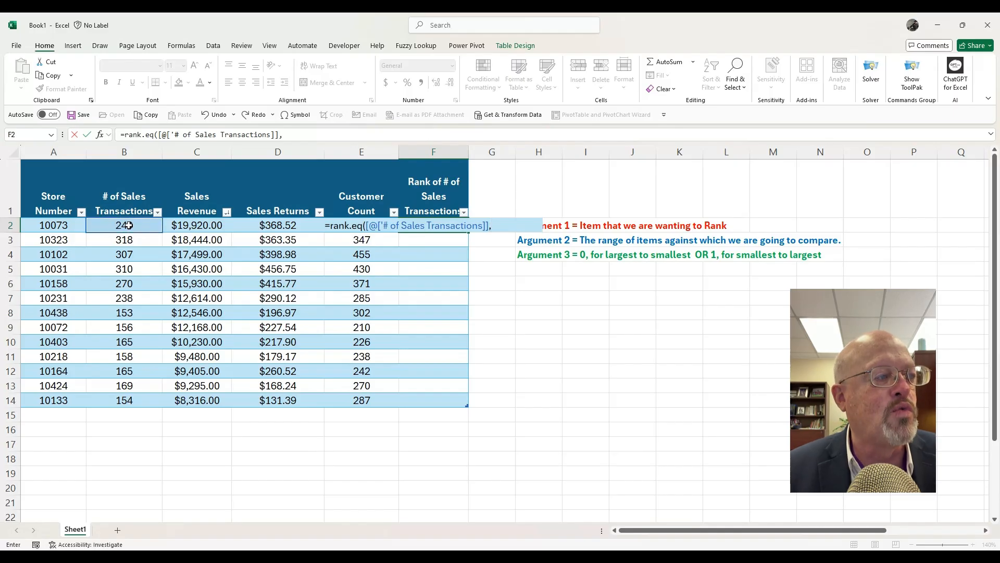
drag(121, 225, 120, 400)
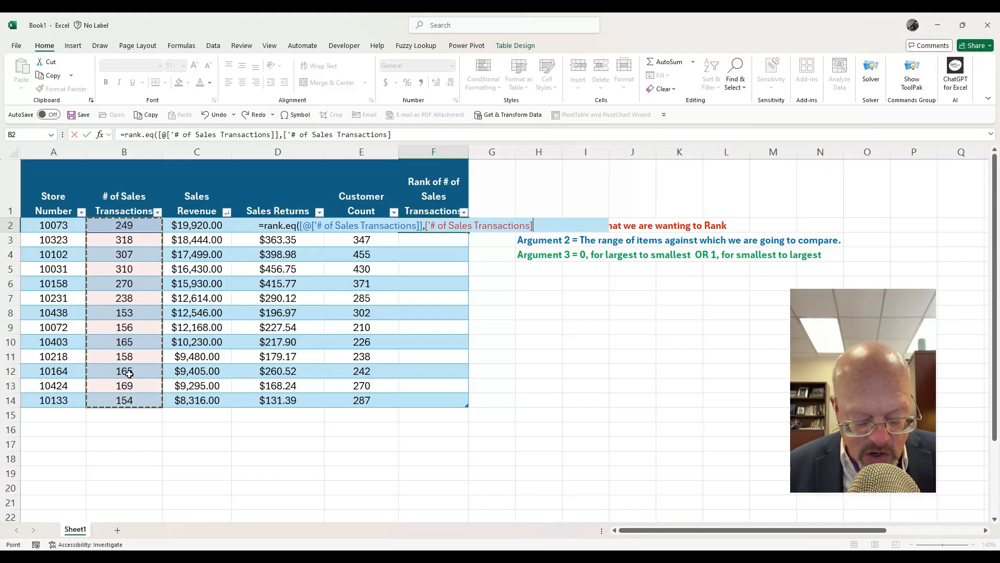
text(,0)
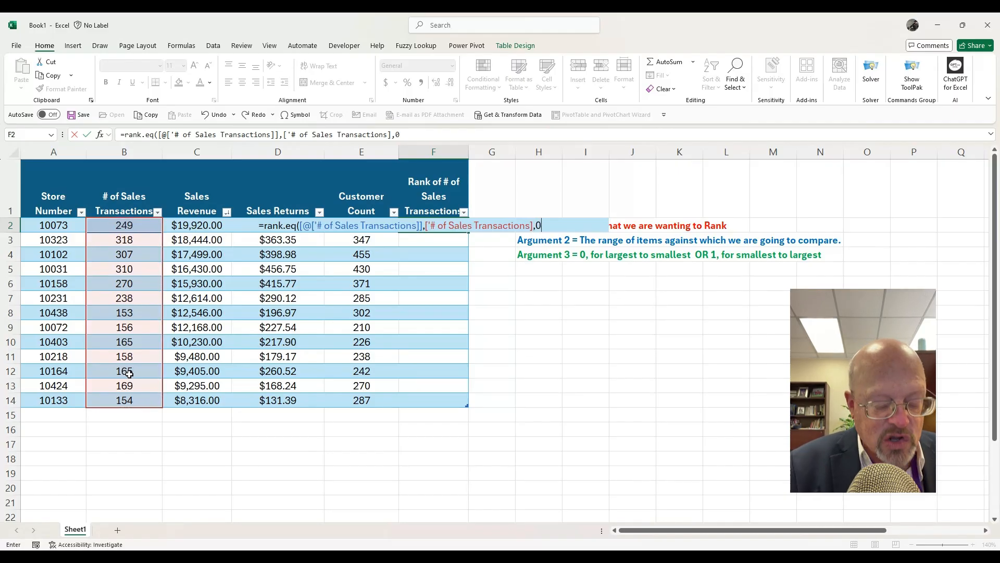
text())
key(Return)
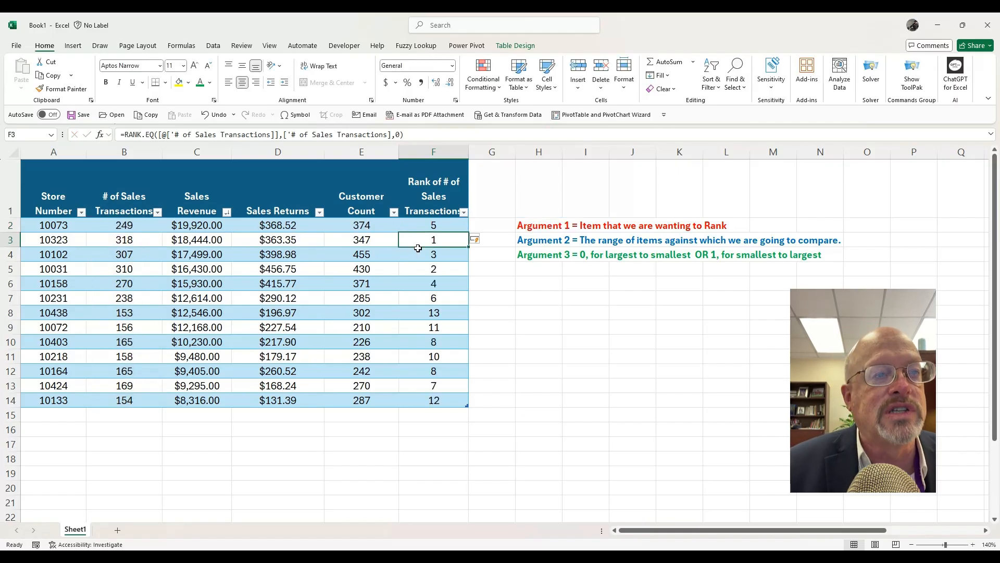
Add a table column with the header "Rank of Sales Revenue" in G1.
click(494, 180)
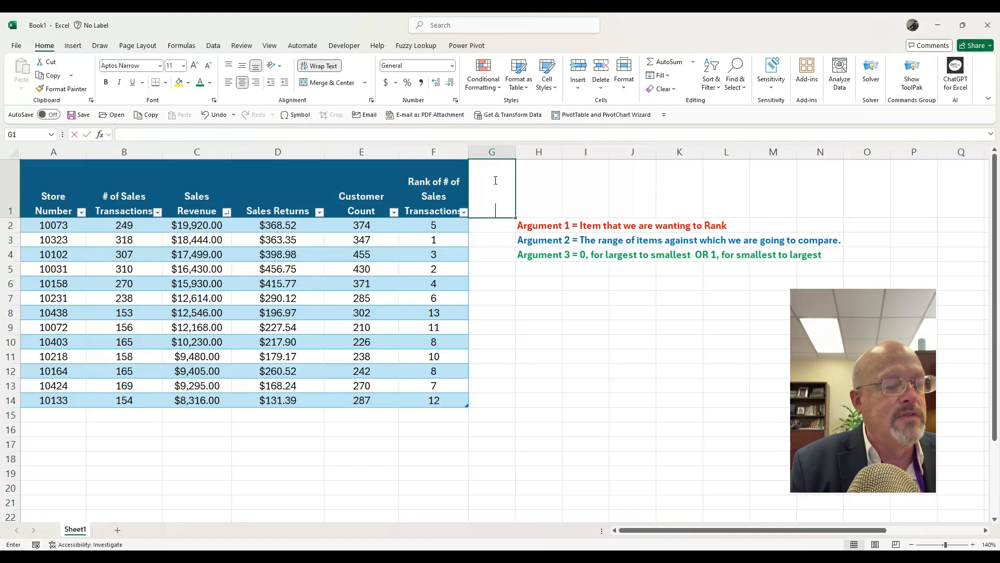
text(Rank of Sales Reven)
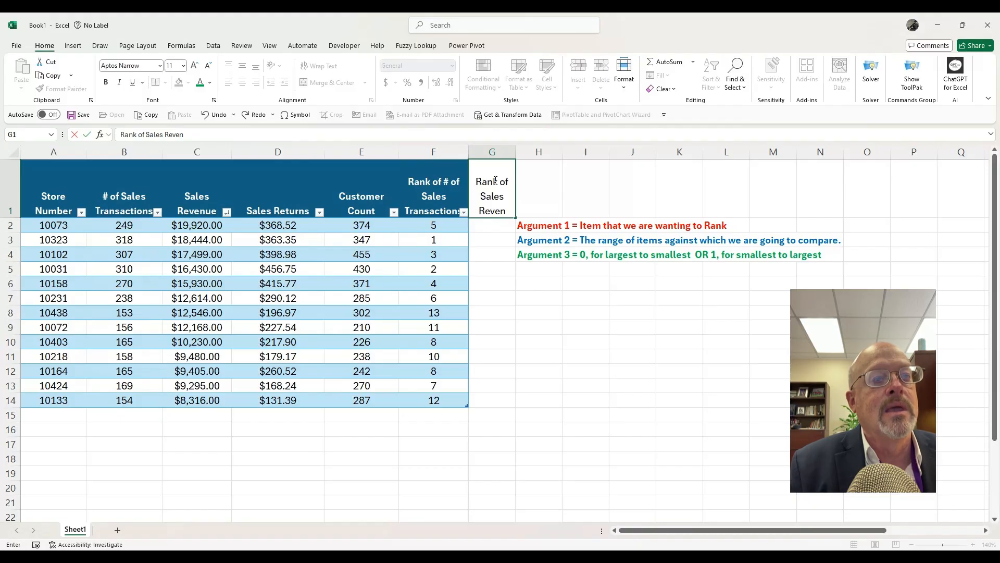
text(ue)
key(Return)
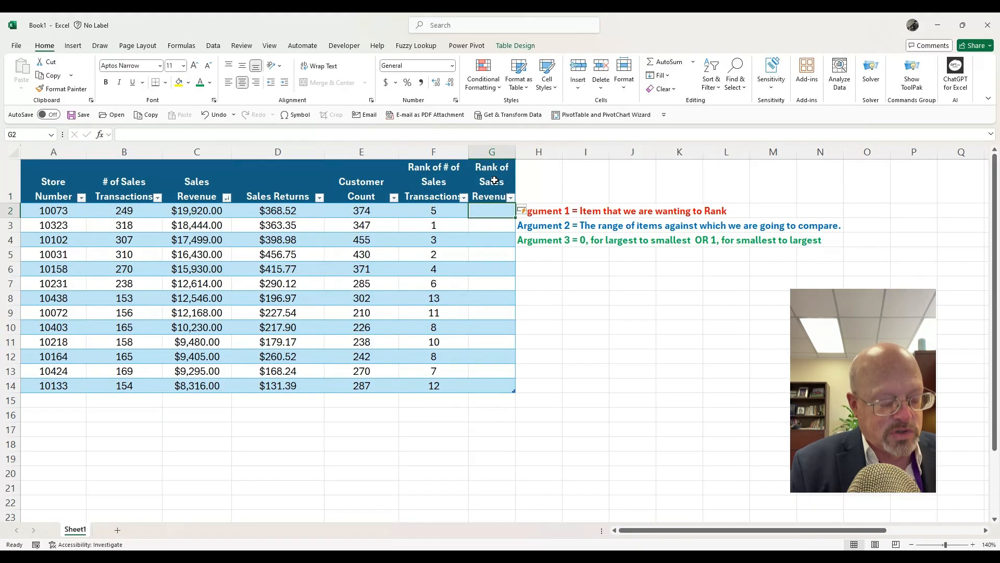
Enter =RANK.EQ([@[Sales Revenue]],[Sales Revenue]) in G2 to rank the stores by sales revenue.
text(=rank.eq)
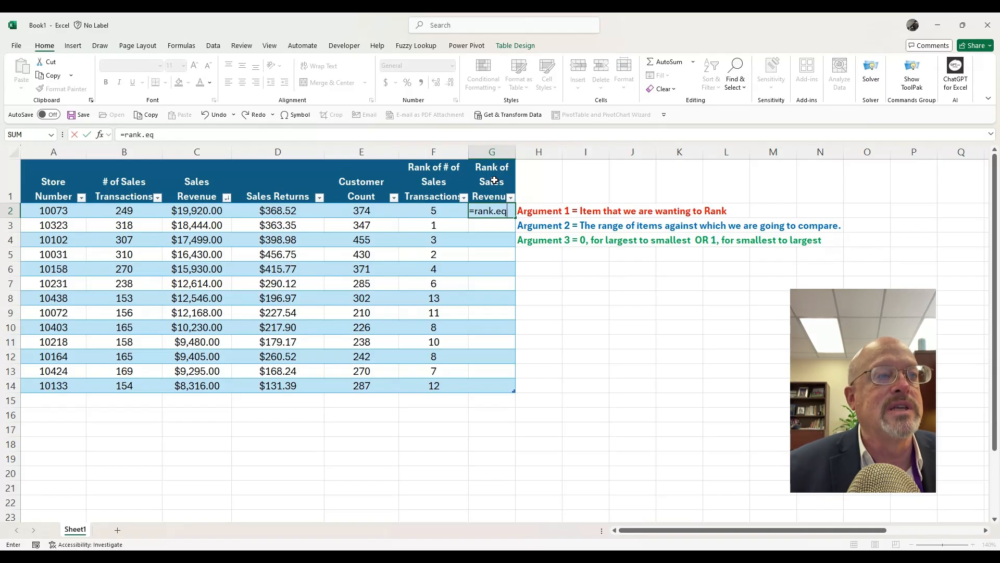
text(()
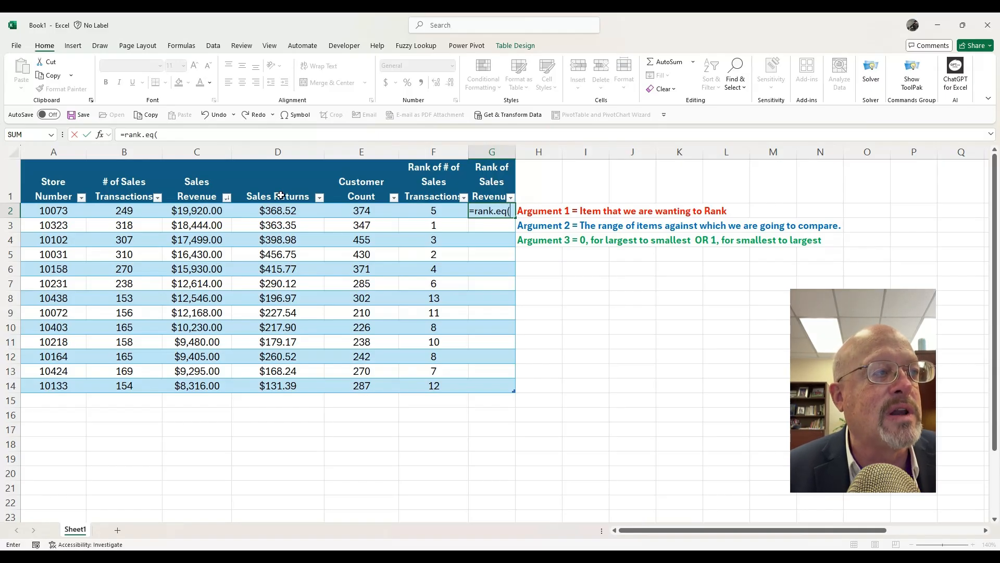
click(210, 211)
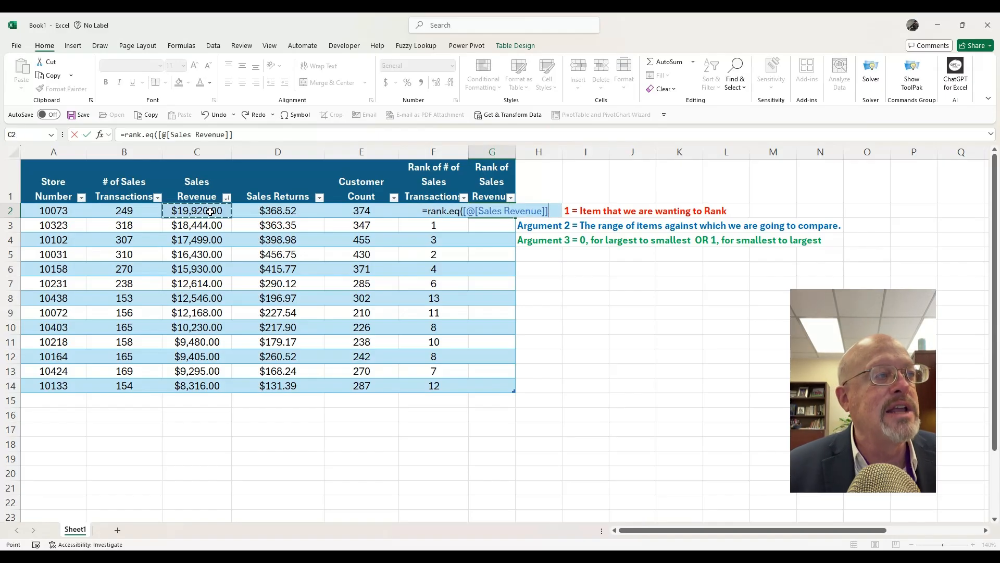
text(,)
drag(209, 211, 201, 379)
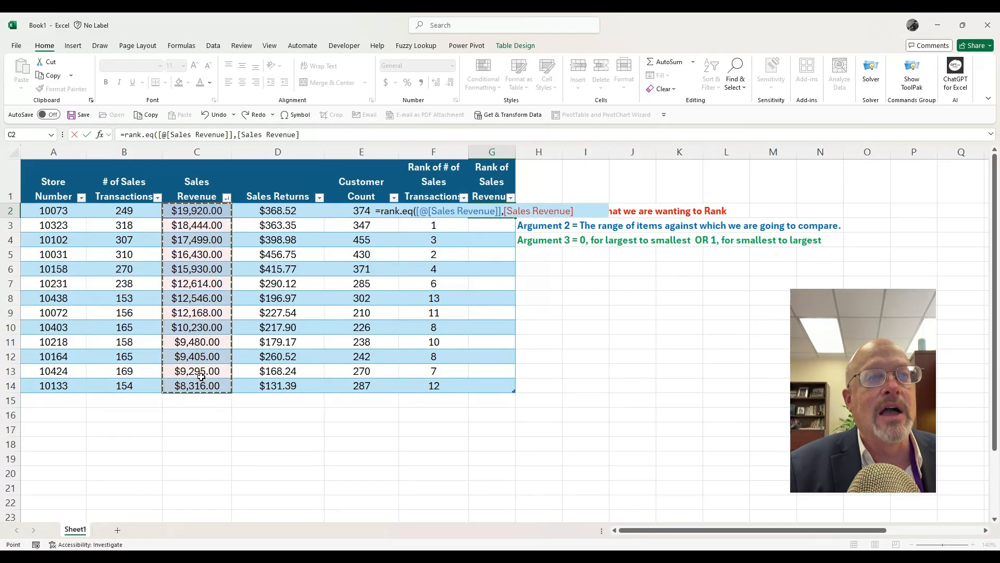
text())
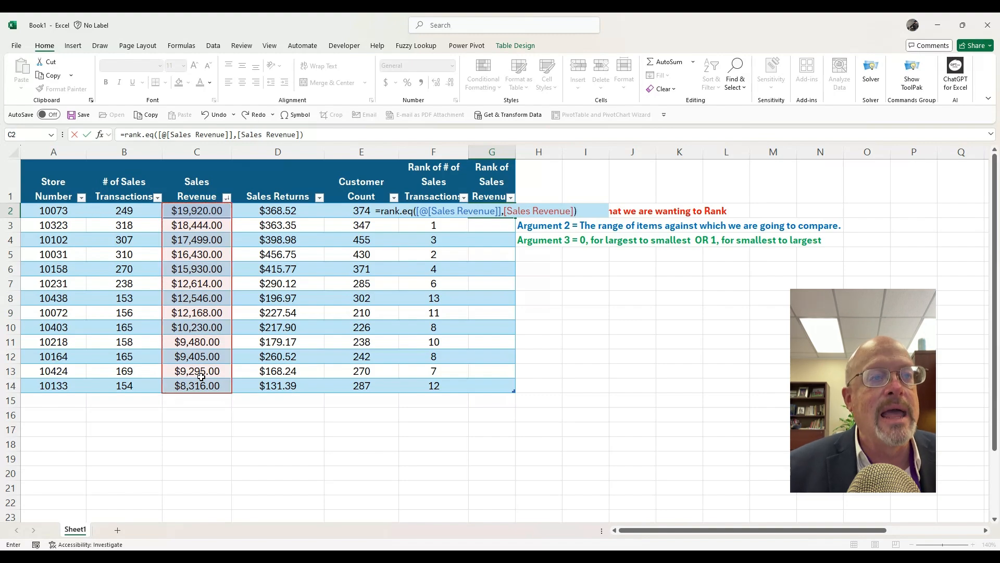
key(Return)
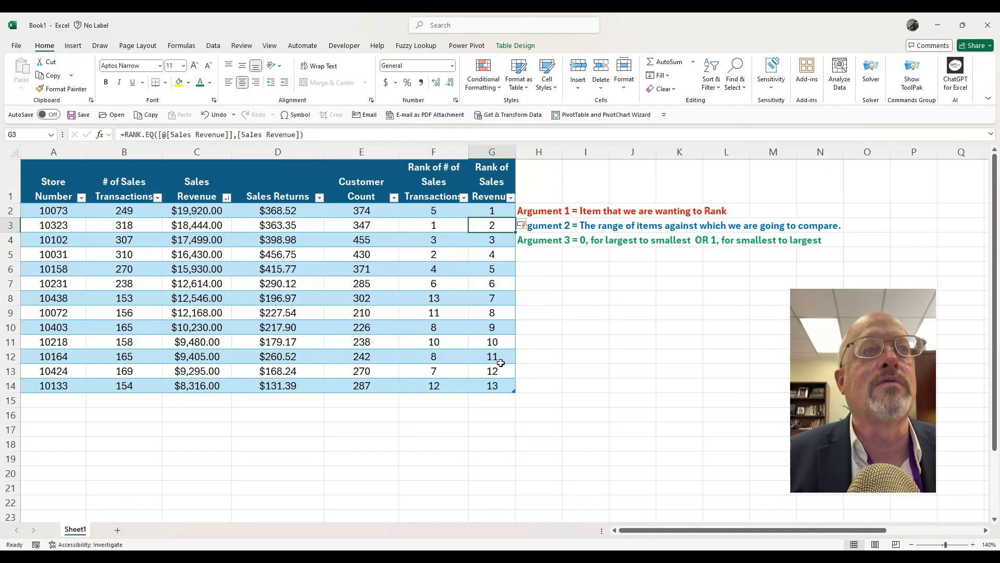
Insert two blank columns at H, between the table and the argument notes.
click(560, 153)
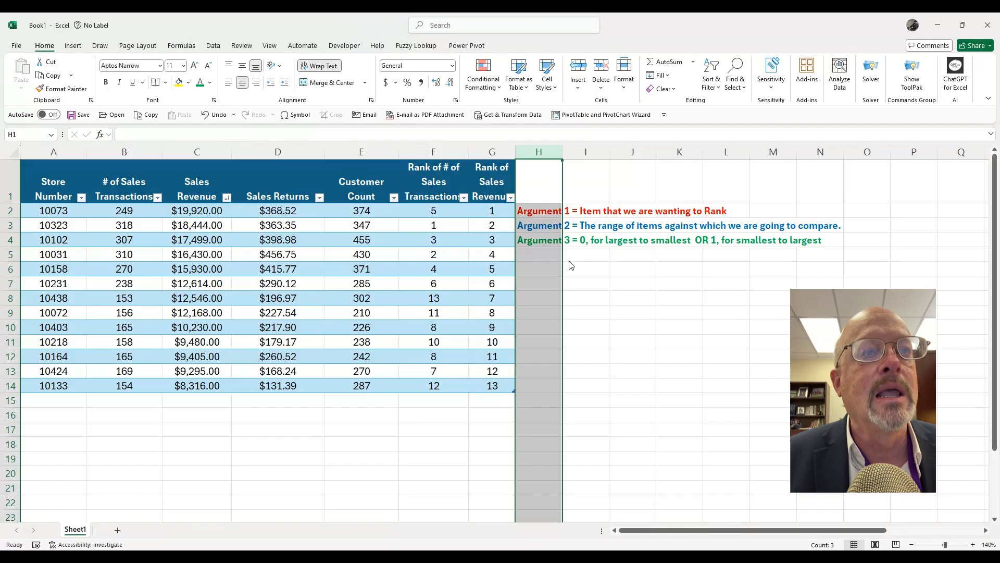
key(ctrl+shift+equal)
right_click(540, 150)
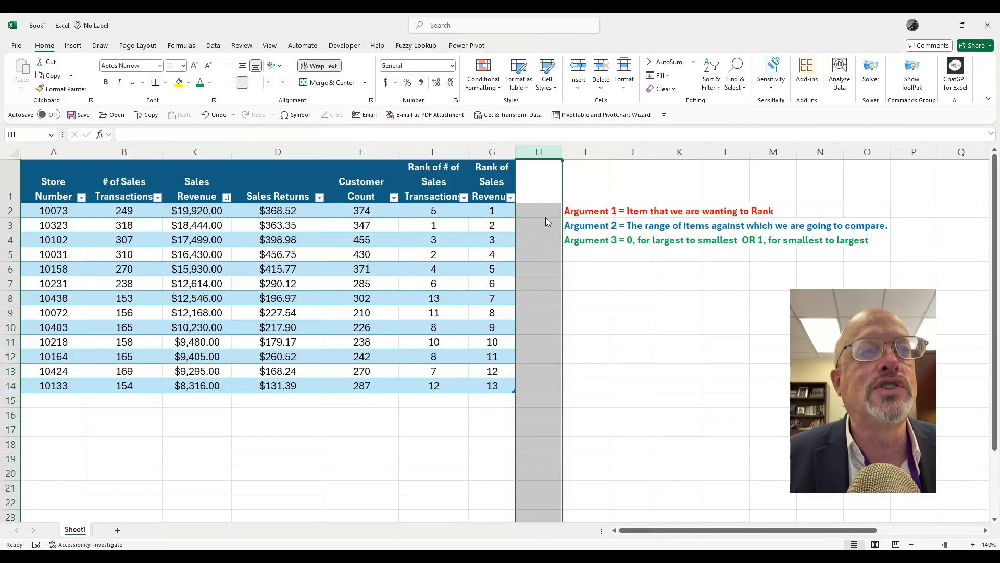
key(ctrl+shift+equal)
Add a table column with the header "Rank of Sales Returns" in H1.
click(547, 177)
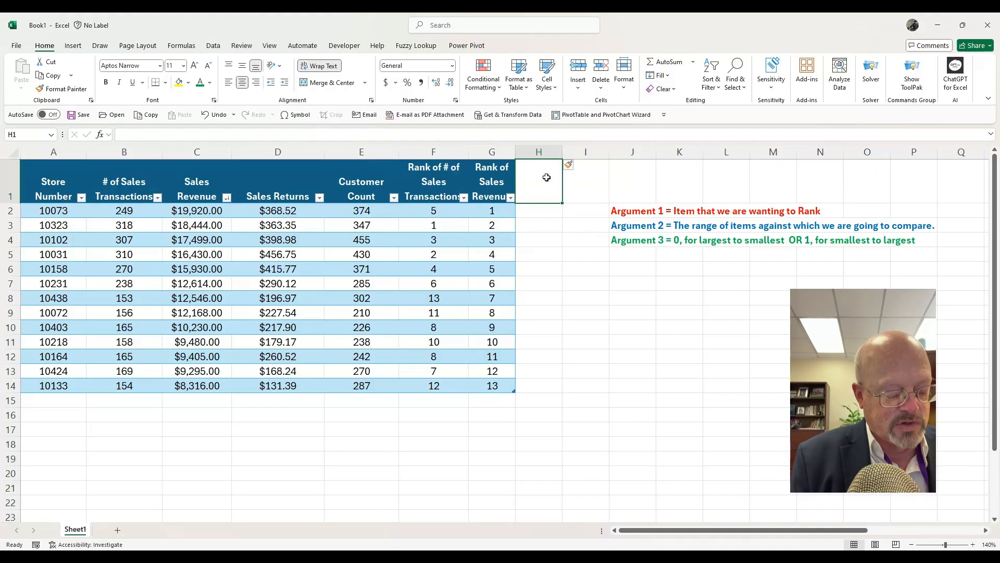
text(Rank of)
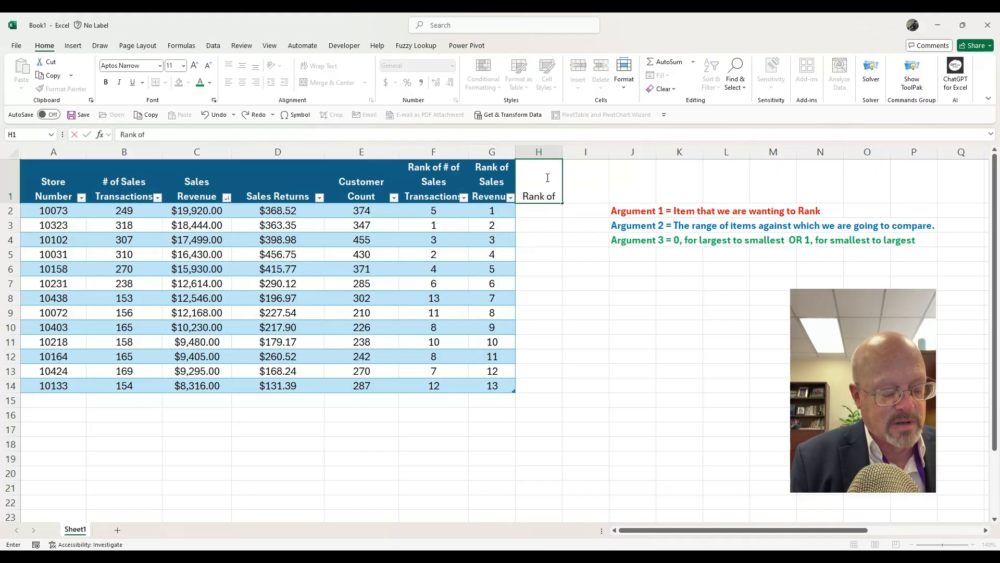
text( Sales Returns)
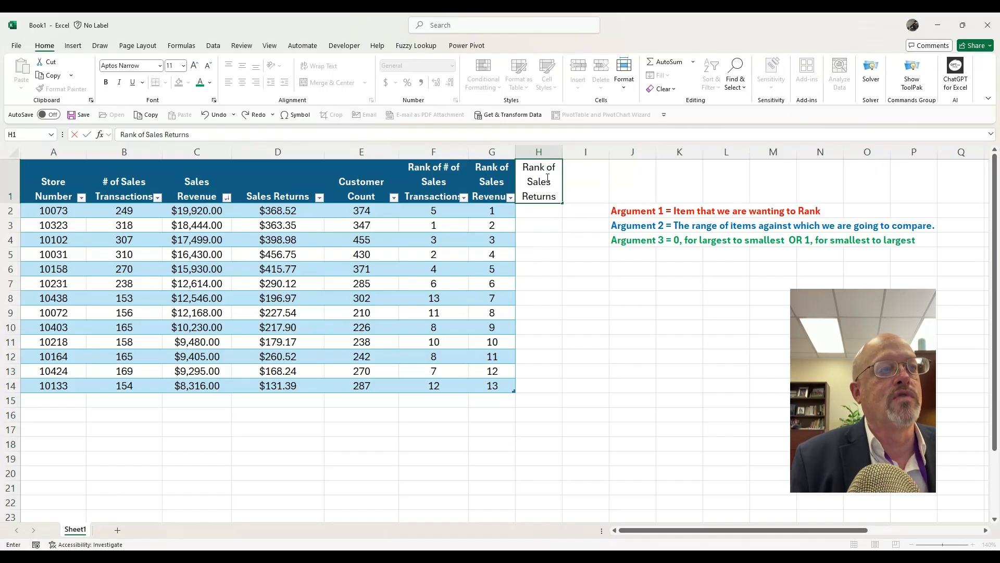
key(Tab)
Add a table column with the header "Rank of Customer Count" in I1.
text(Ran)
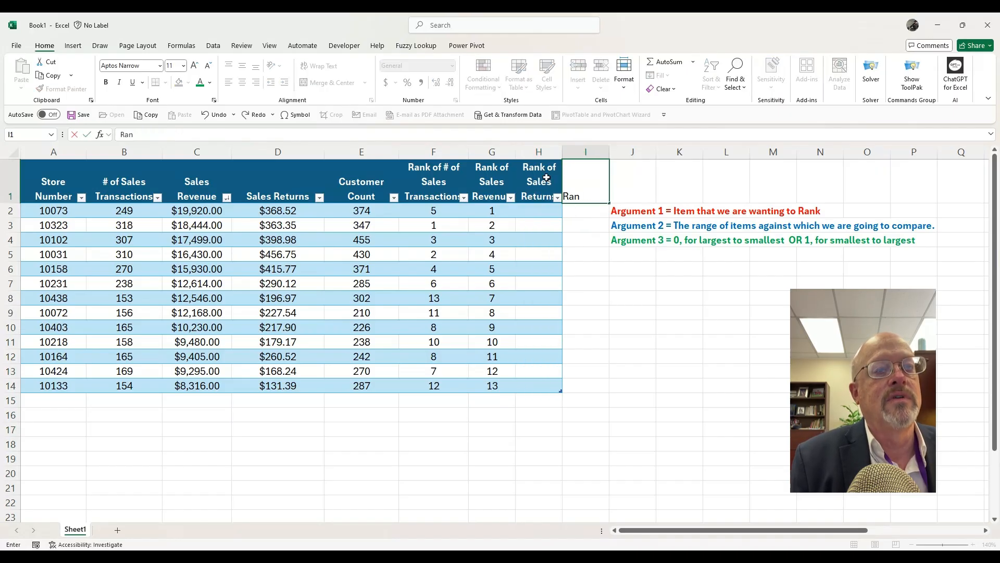
text(k of Cuso)
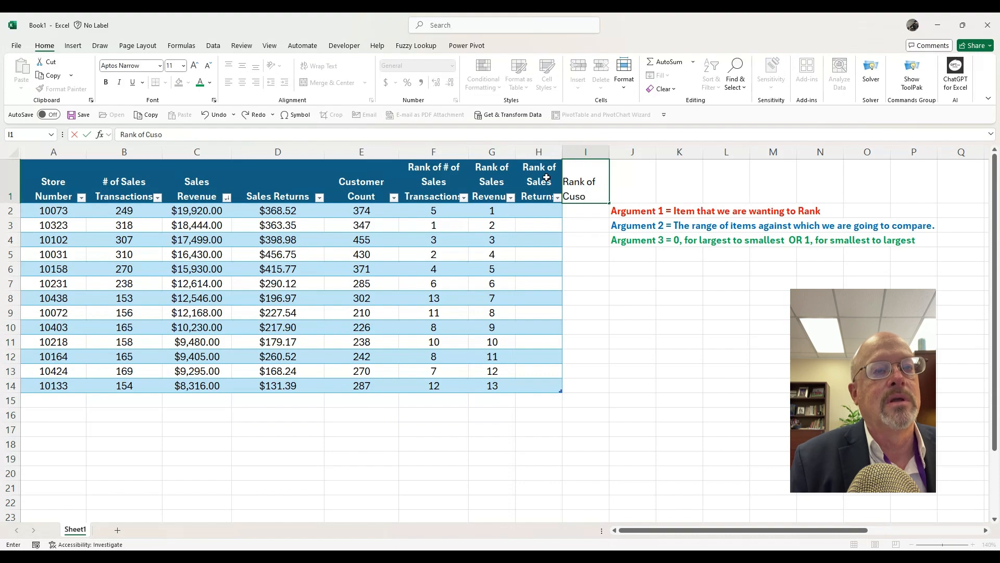
key(BackSpace)
text(tomer Cou)
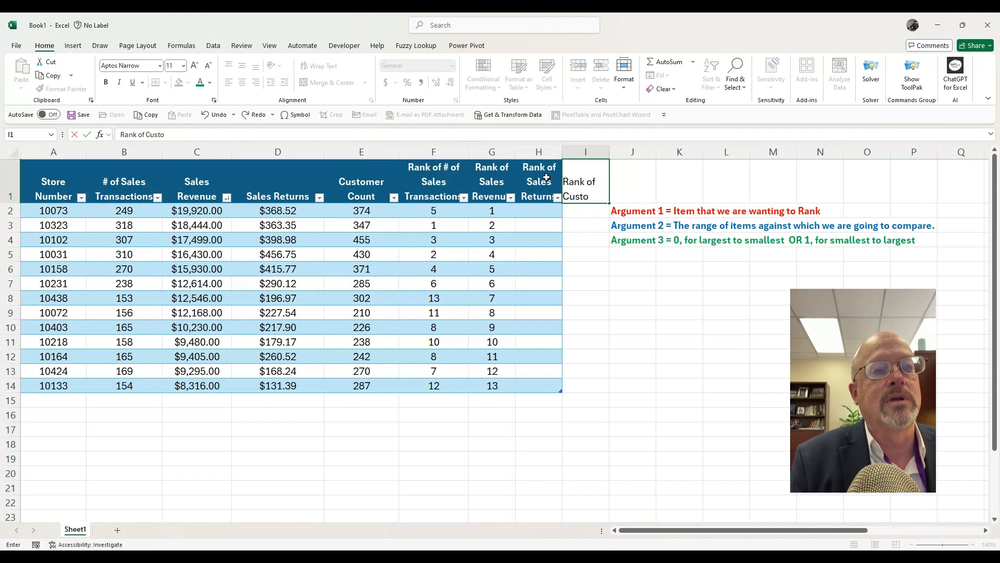
text(nt)
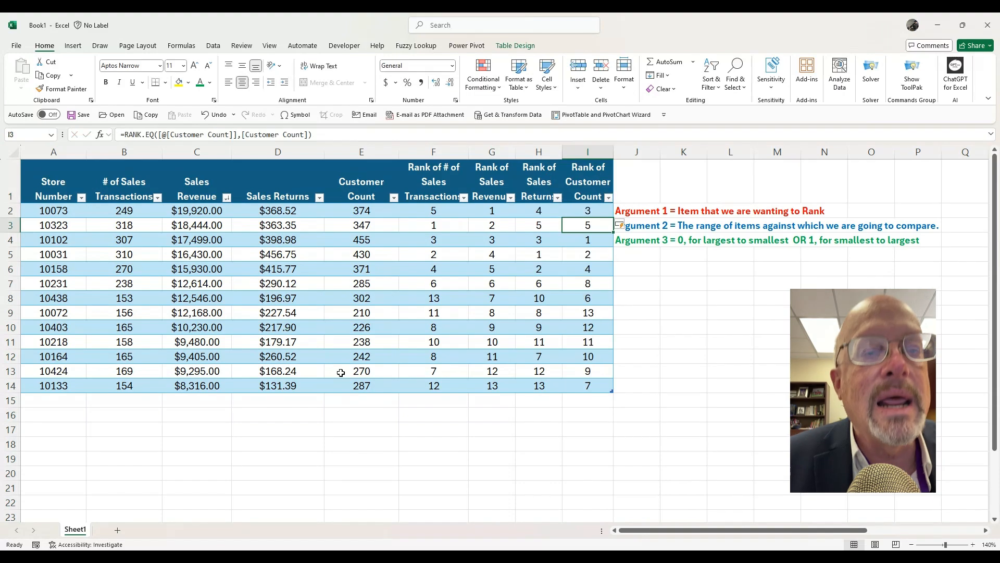
Fill the sales transaction ranks in F6:F7 with yellow and compare the two cells.
click(789, 342)
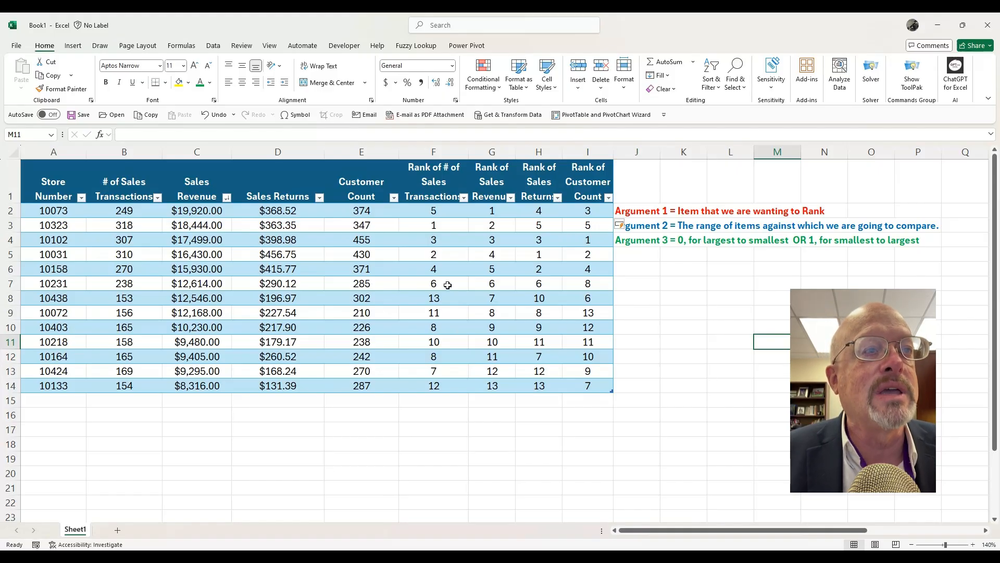
click(451, 181)
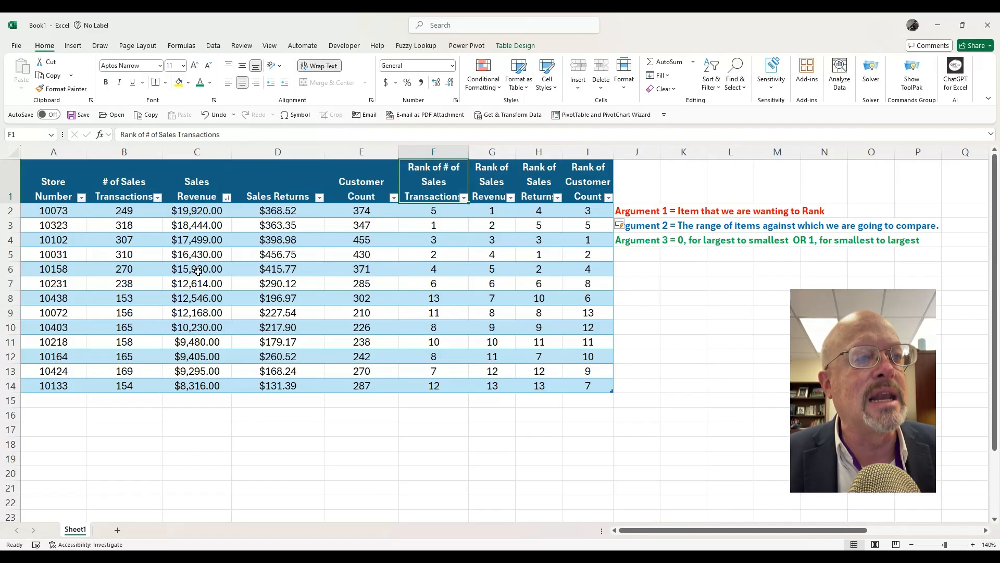
drag(438, 268, 440, 288)
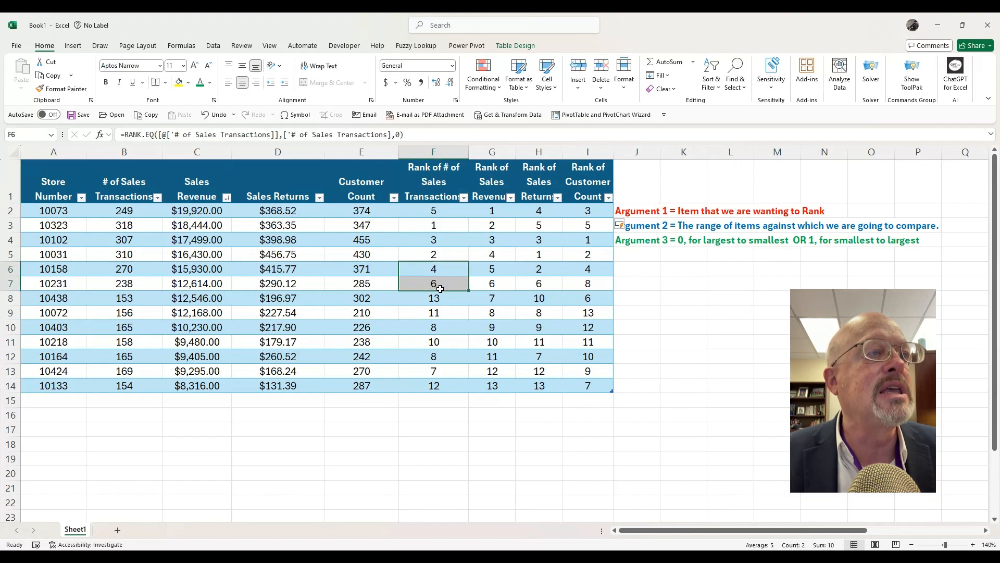
click(179, 82)
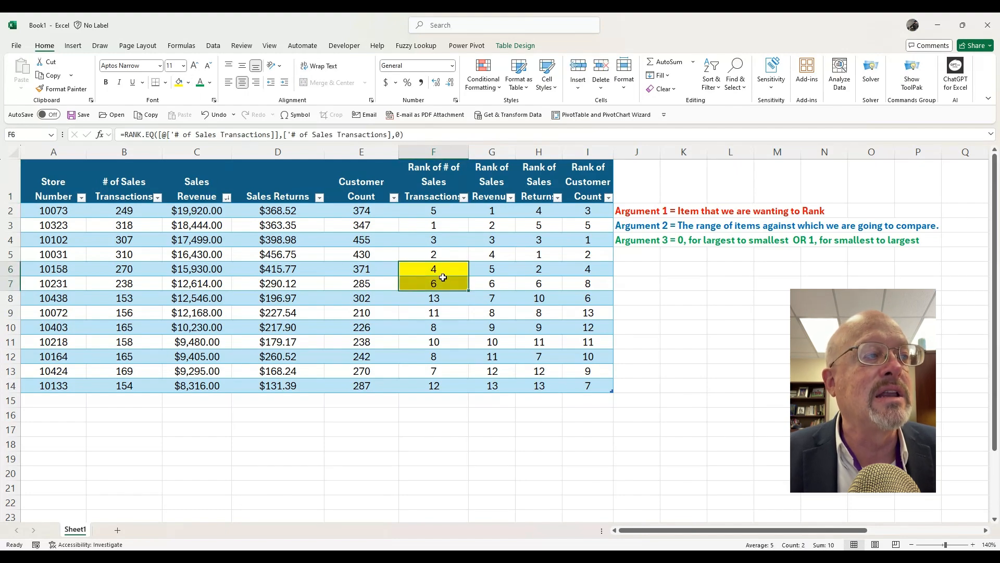
click(442, 271)
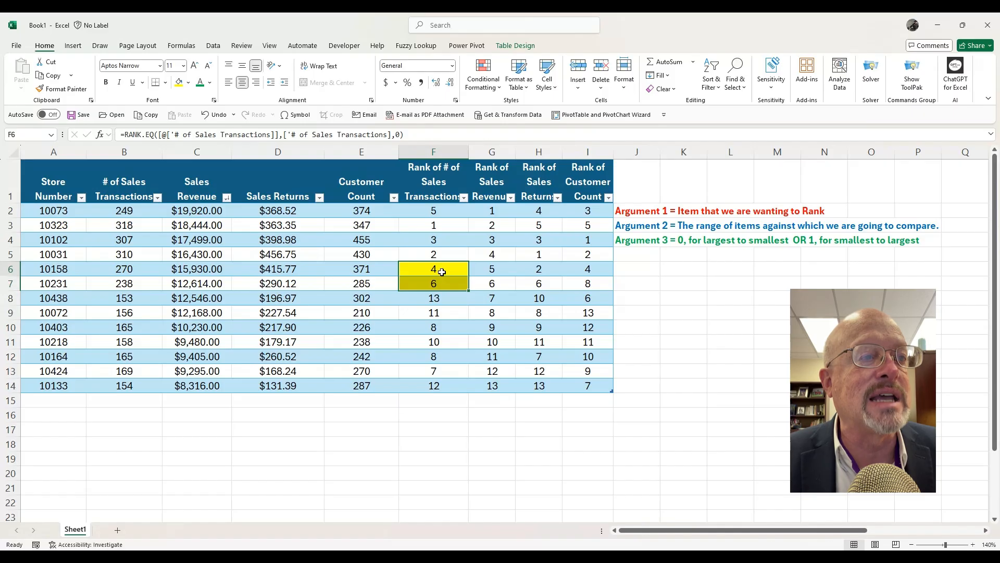
click(441, 286)
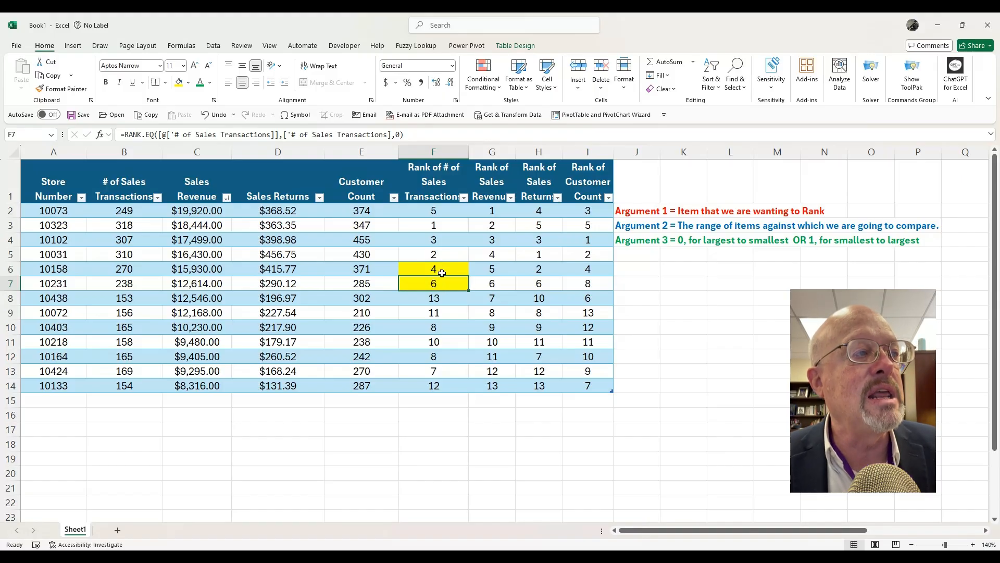
Set the number of sales transactions for store 10158 in B6 to 238 and check the tied ranks in column F.
click(139, 270)
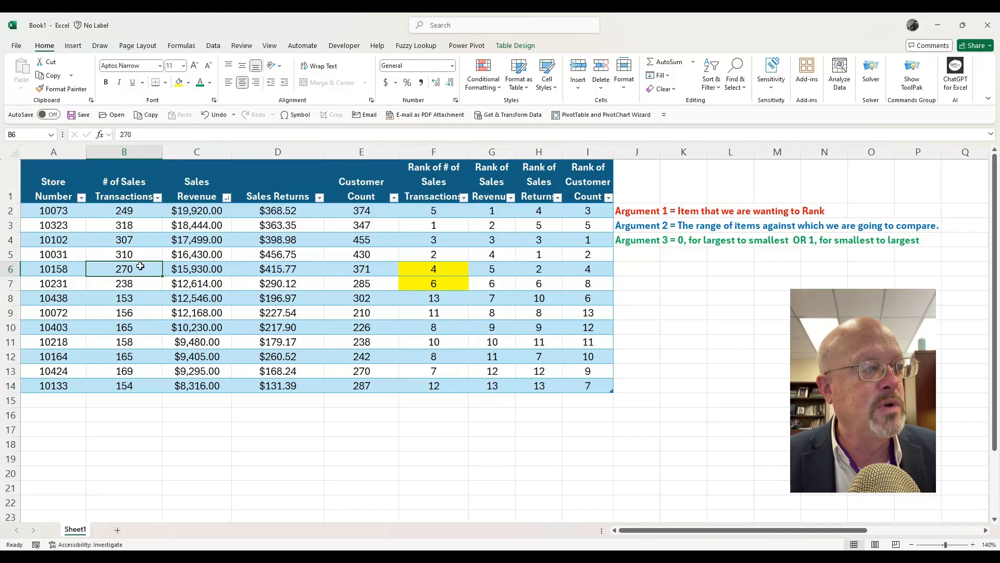
text(238)
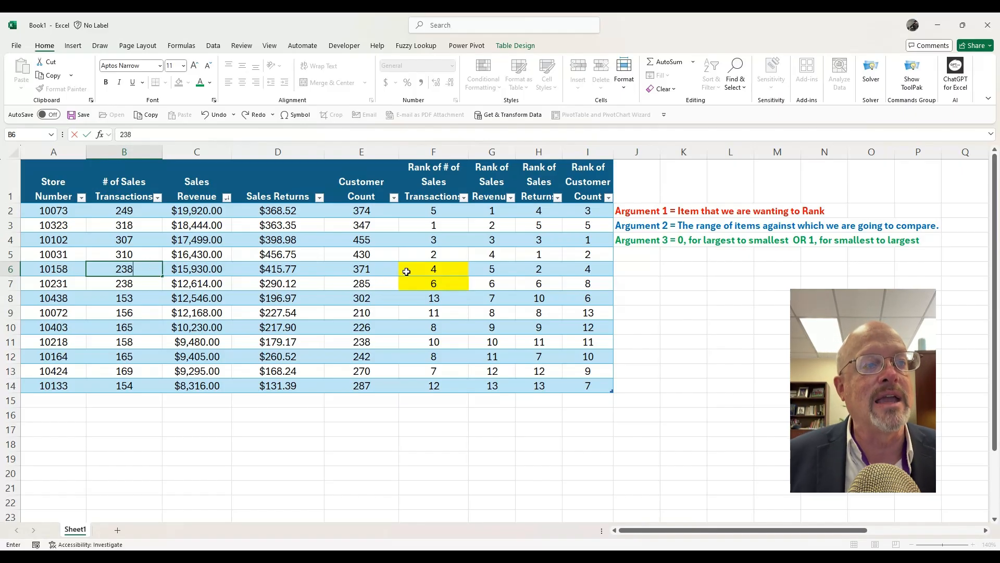
key(Return)
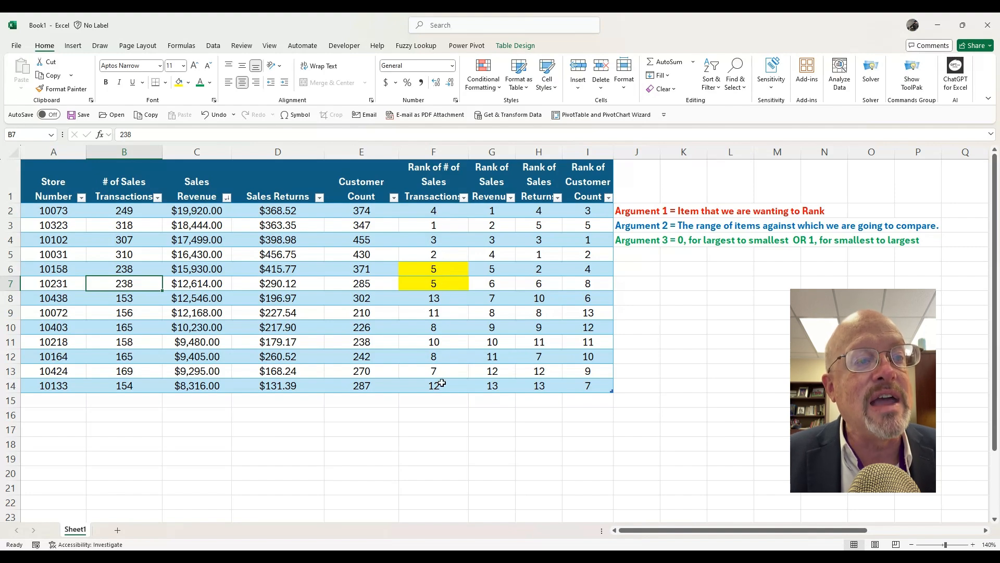
click(436, 360)
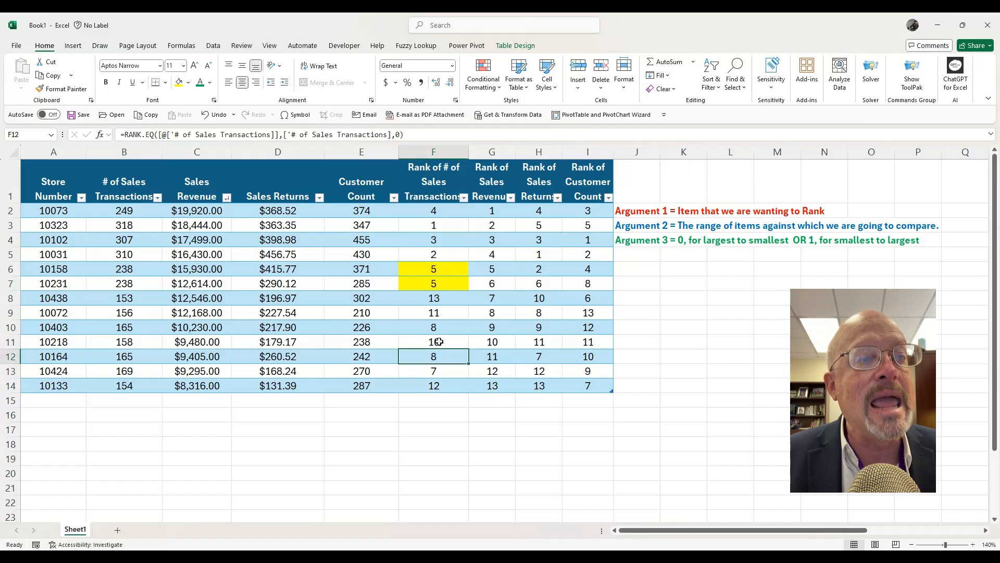
click(441, 326)
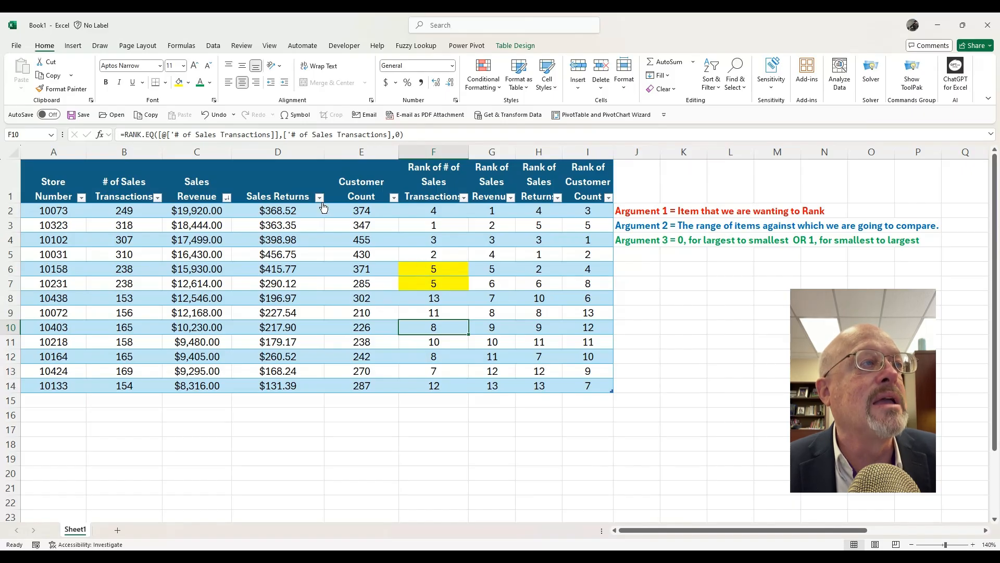
Undo the transaction change in B6 and the yellow fill in F6:F7.
key(ctrl+z)
key(ctrl+z)
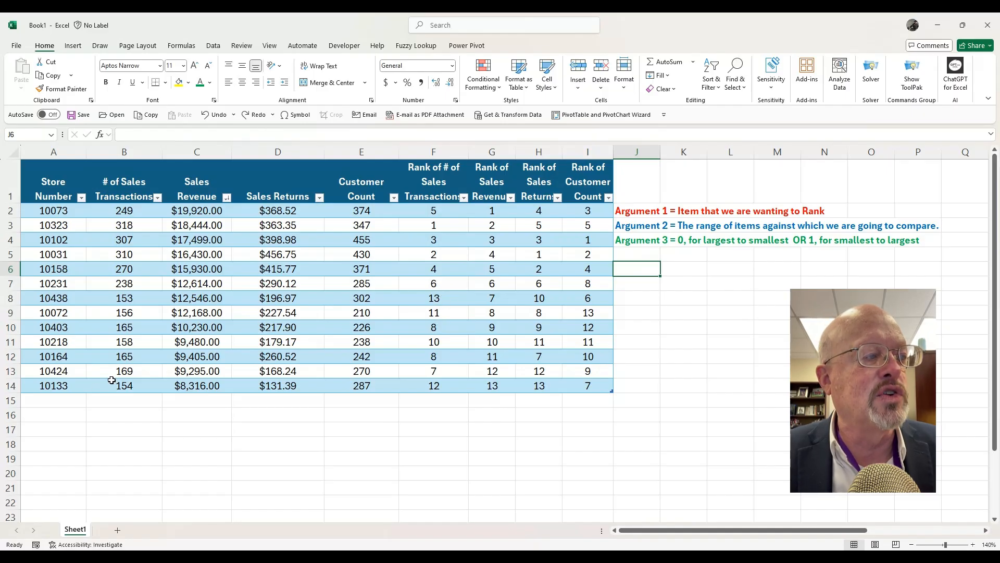
Add store 10150 in row 15 of the table with 300 sales transactions, 20000 sales revenue, 900 sales returns and a customer count of 562.
click(76, 397)
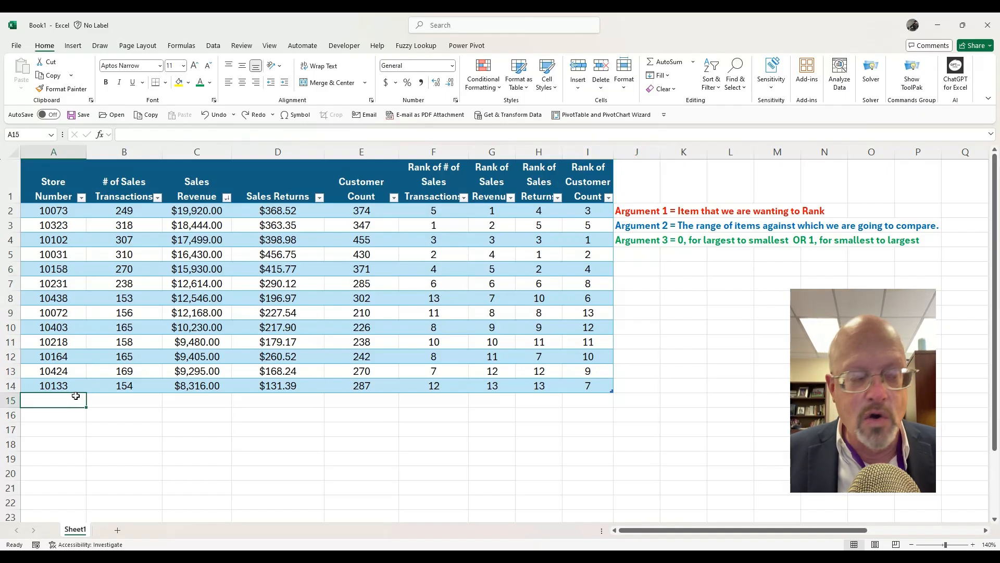
text(10150)
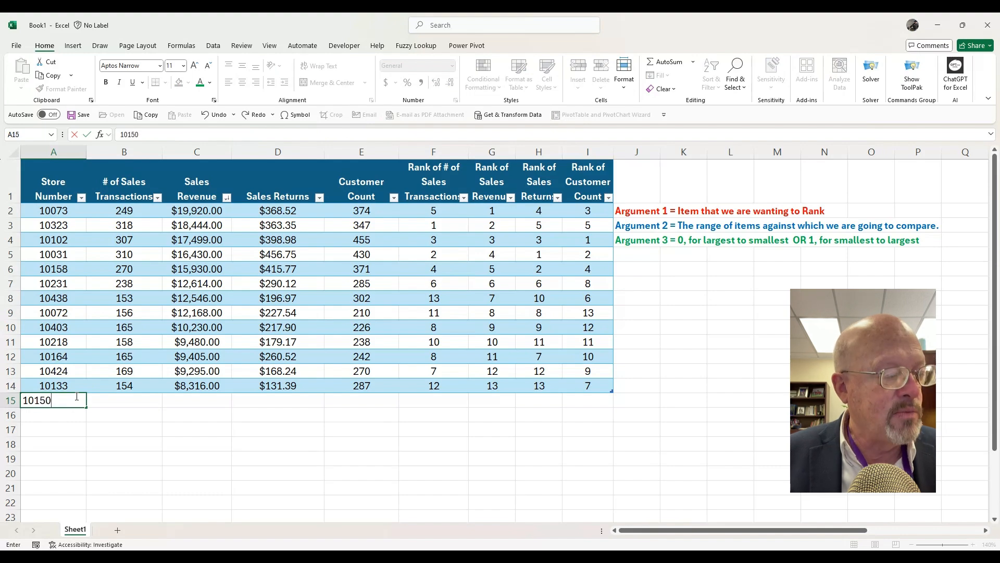
key(Tab)
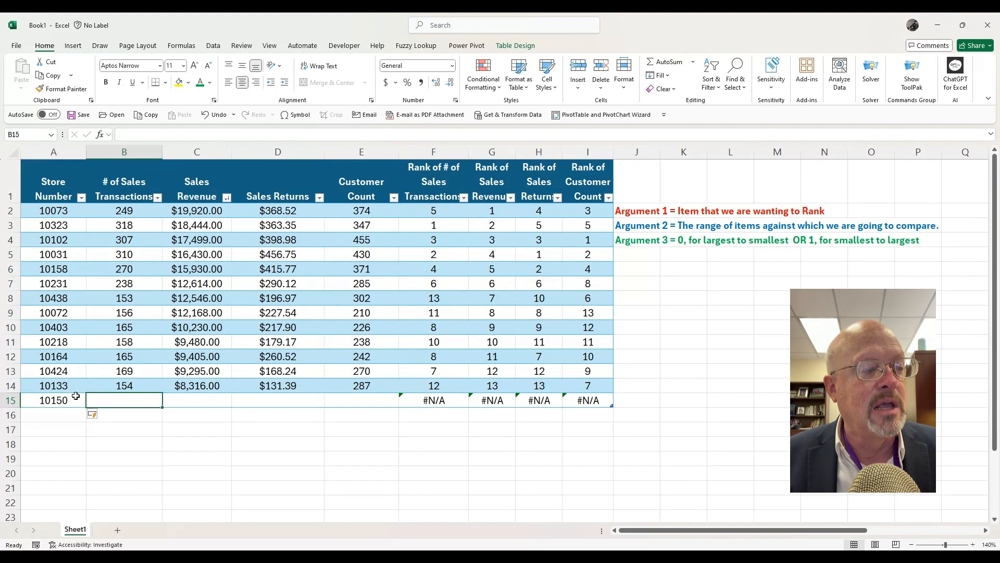
text(300)
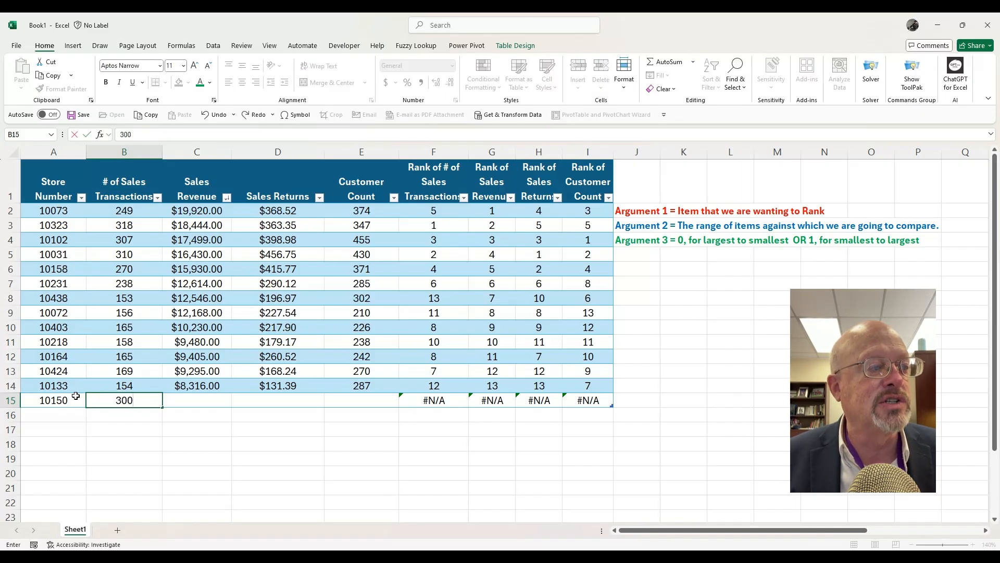
key(Tab)
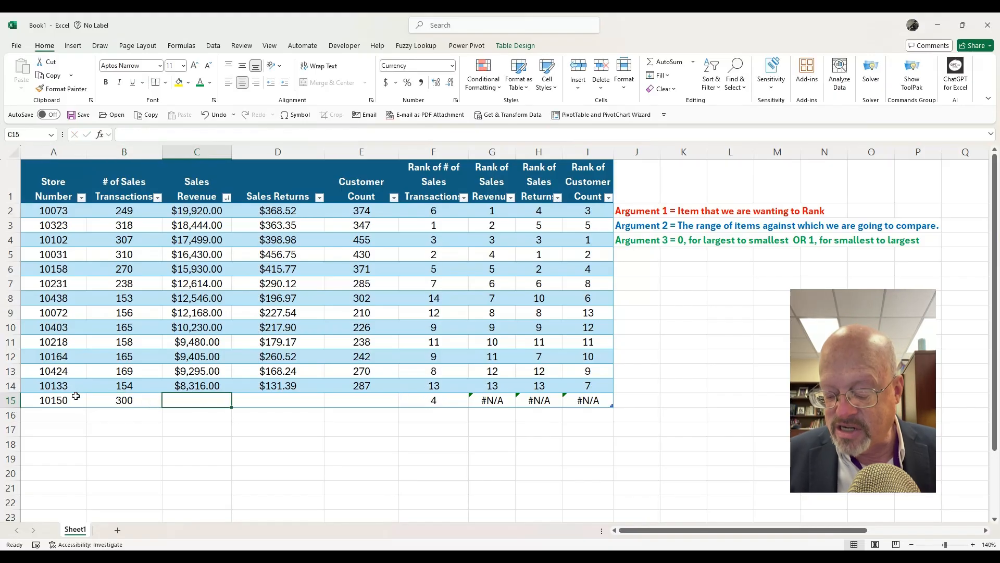
text(20000)
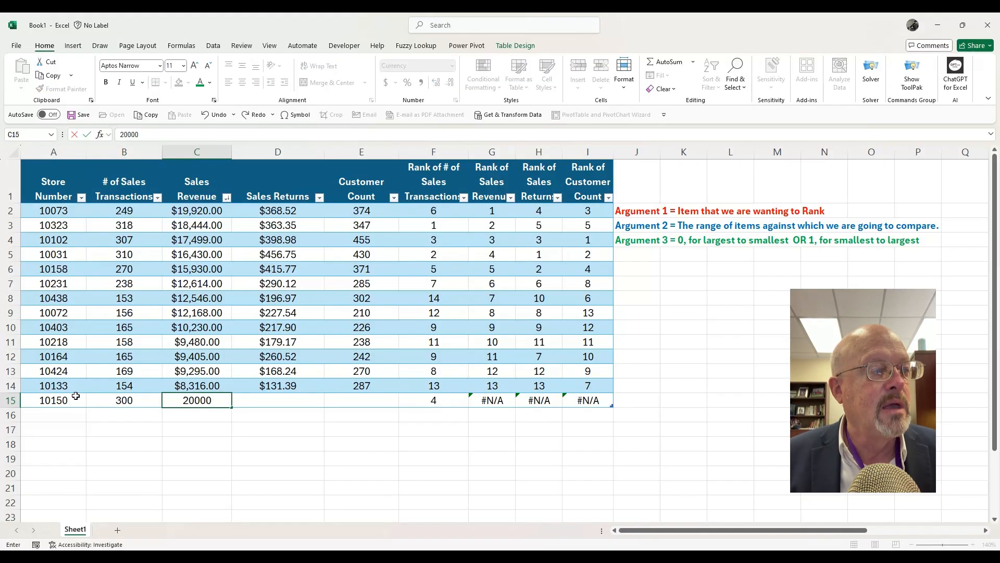
key(Tab)
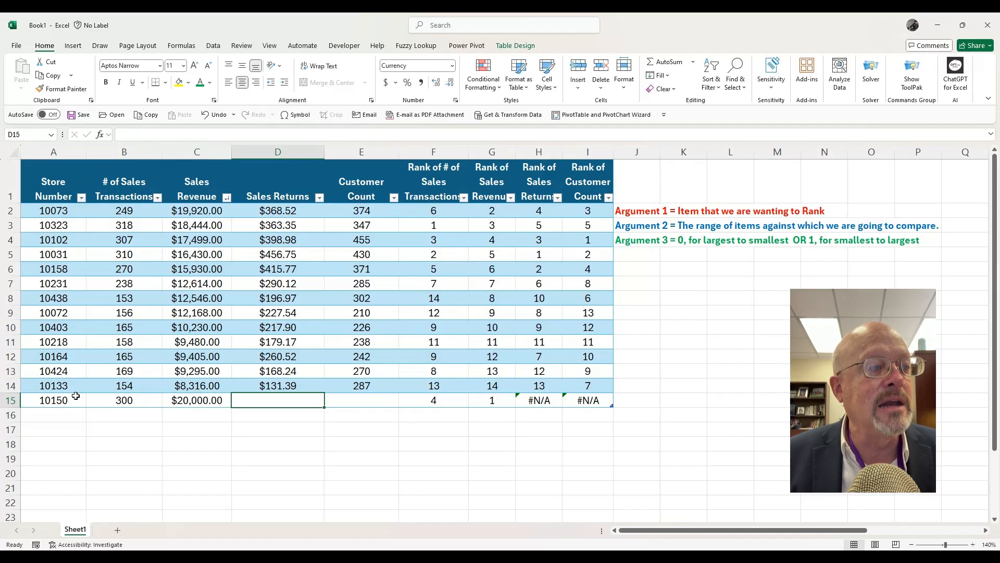
text(900)
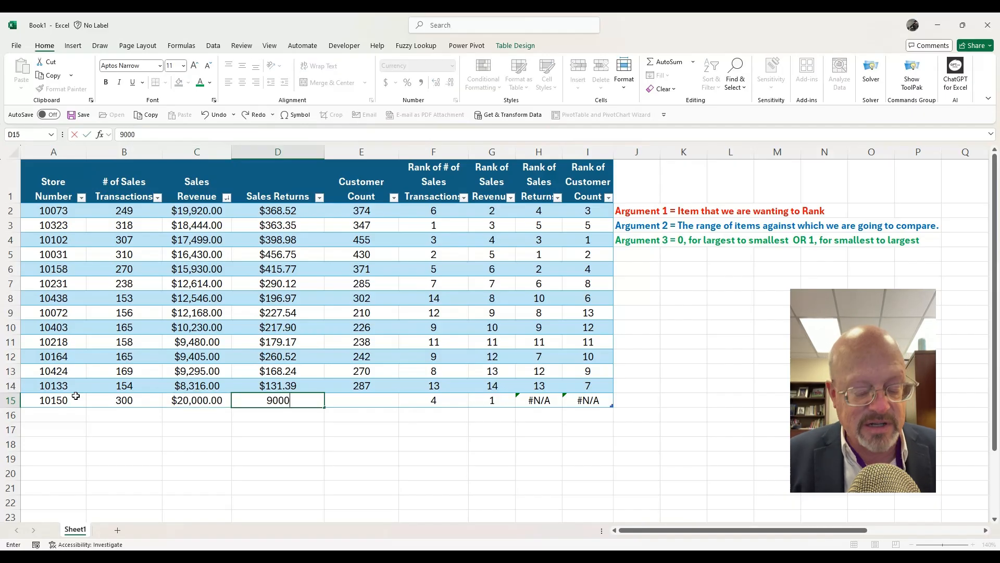
key(Tab)
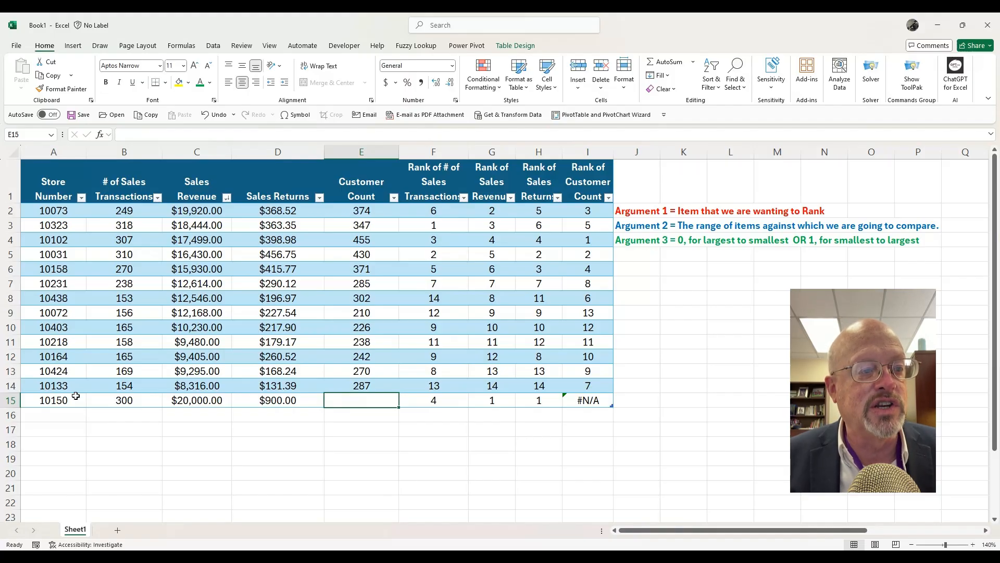
text(562)
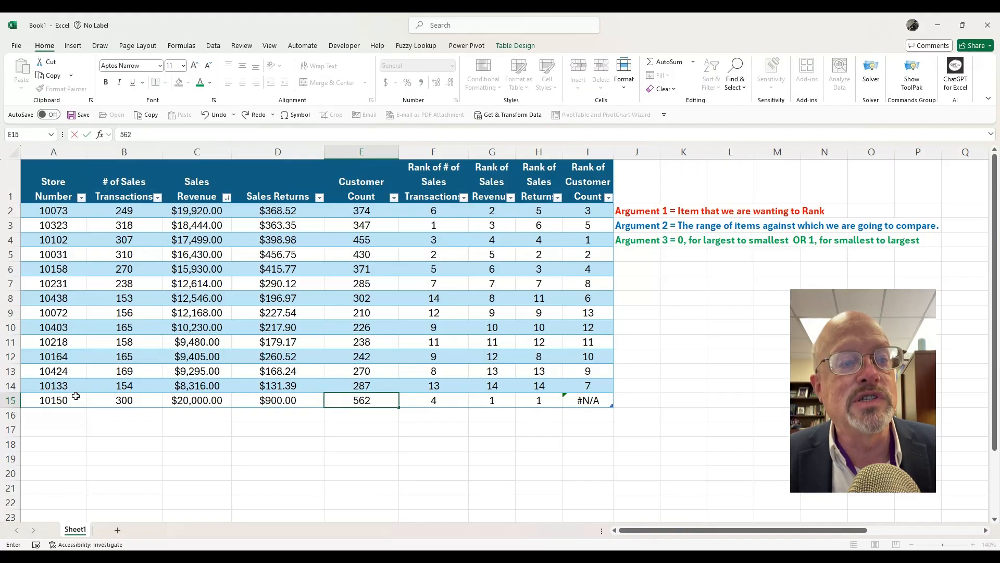
key(Return)
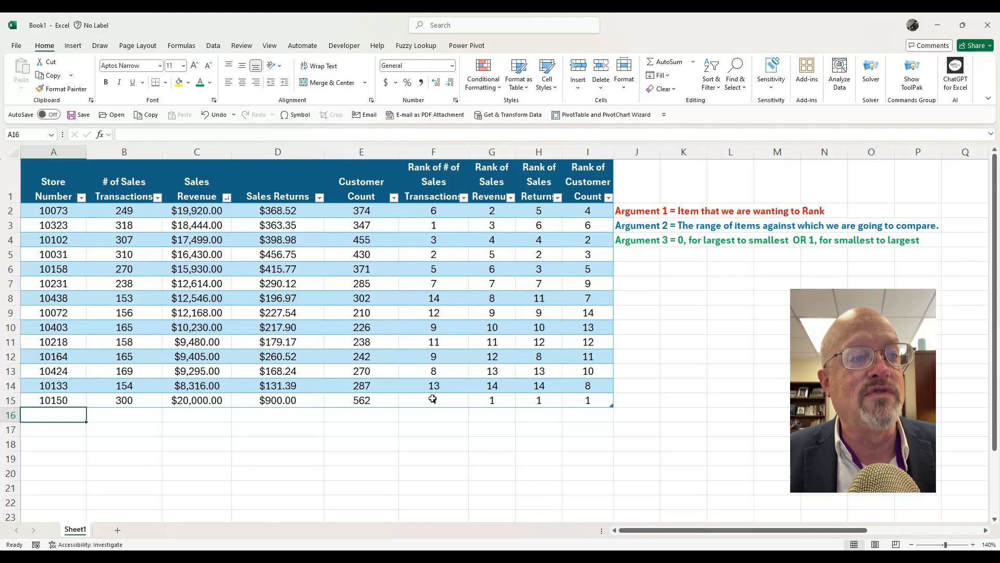